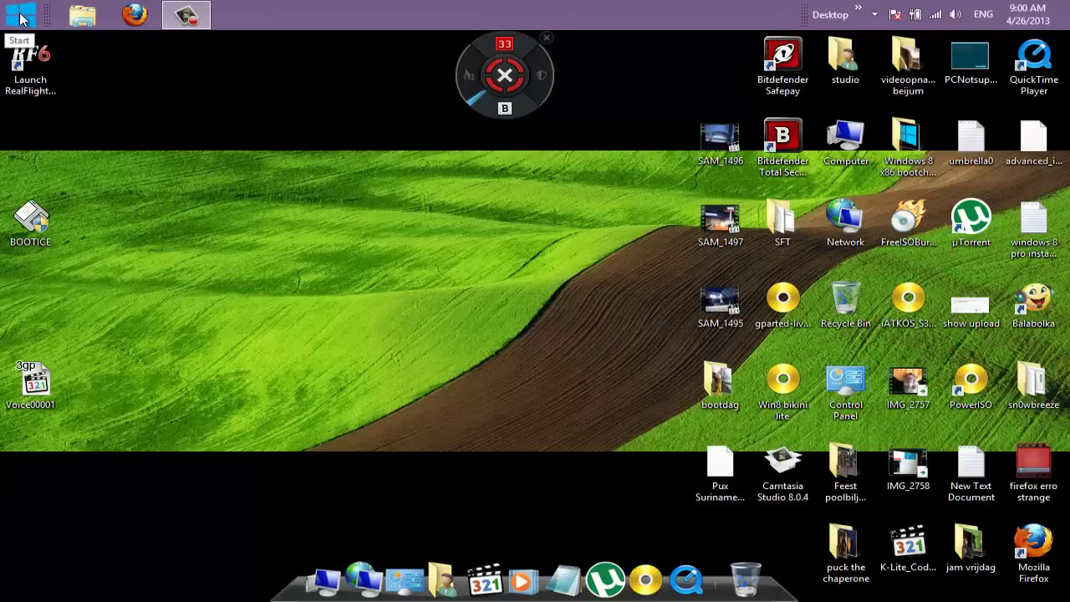
Step: Check the capacity of Removable Disk (D:) in the Computer window, and close the window
double_click(845, 137)
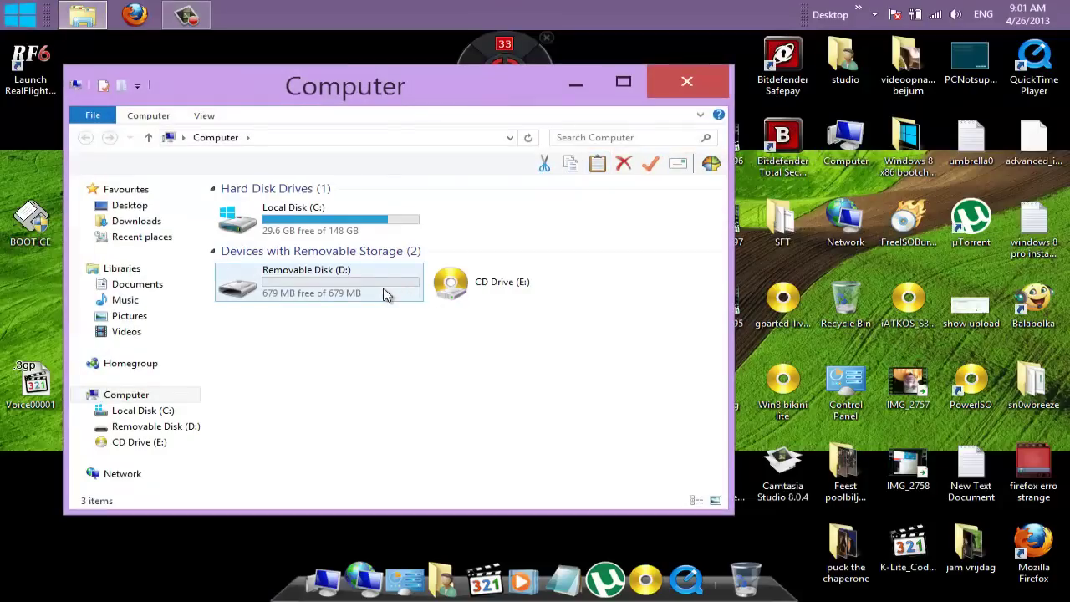
click(360, 291)
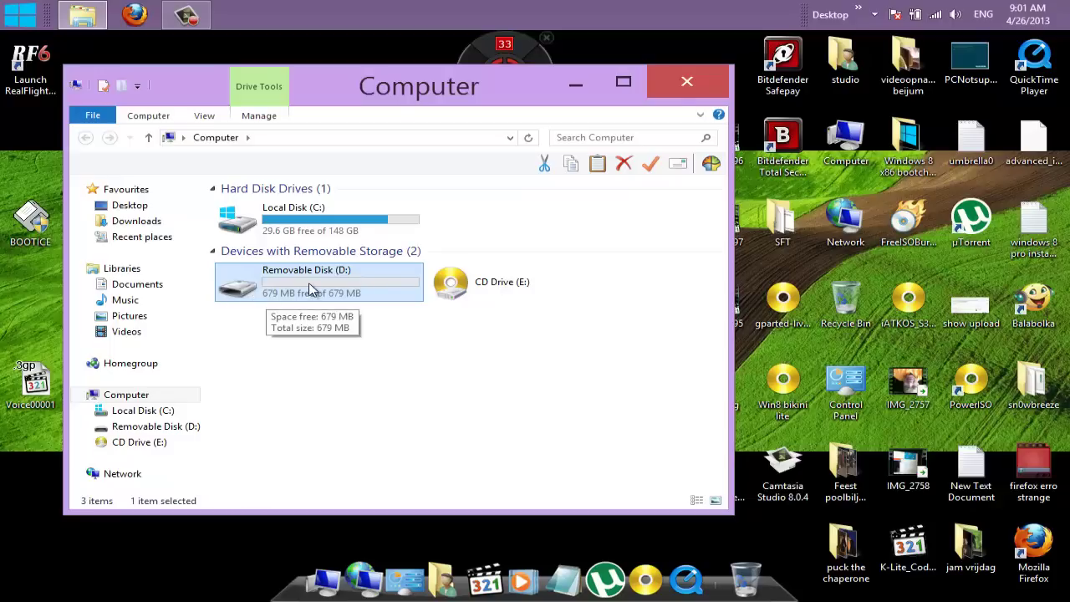
click(722, 74)
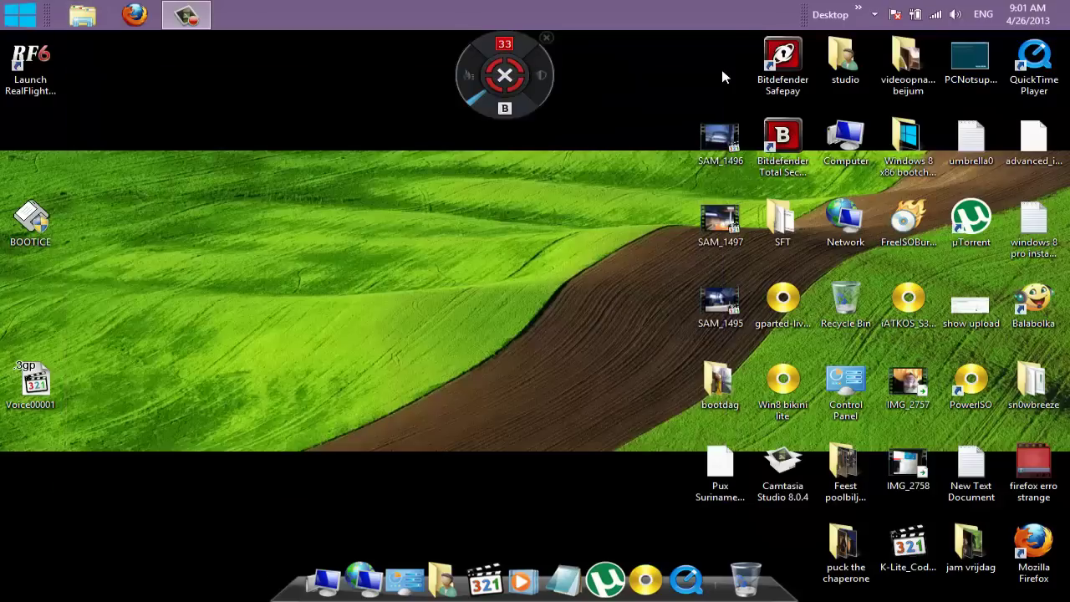
Step: Launch BOOTICE from the desktop and move its window aside to make room beside it
right_click(40, 221)
click(105, 270)
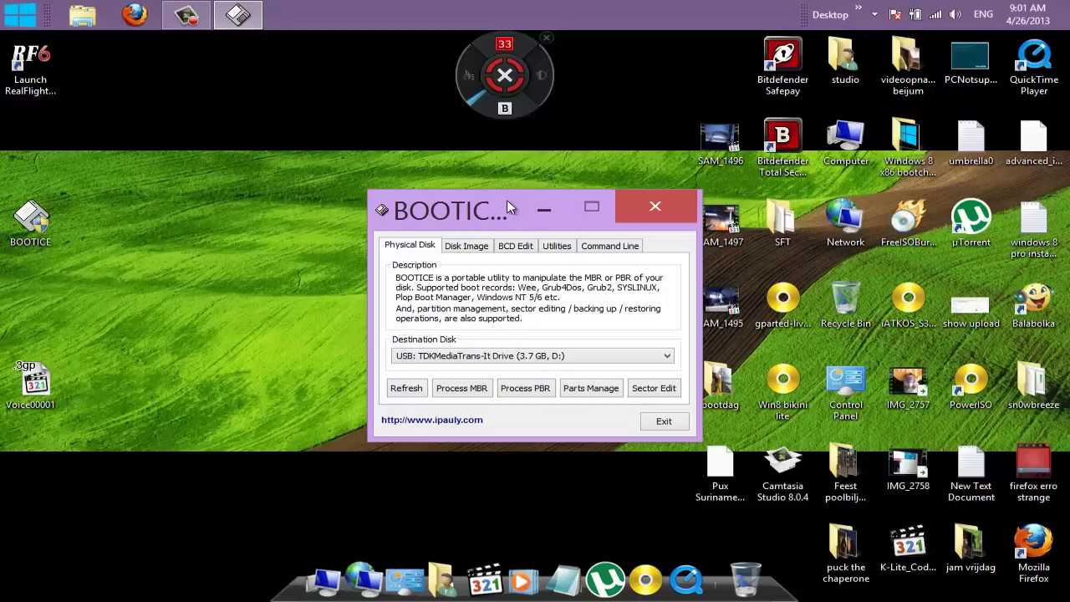
drag(506, 200, 320, 151)
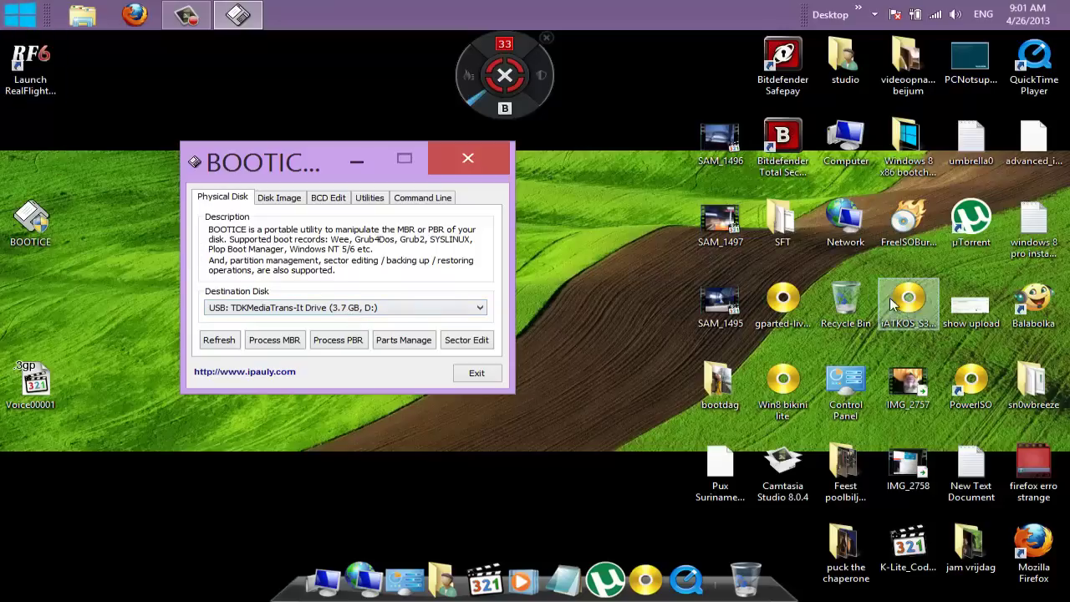
Step: Place a Computer window beside BOOTICE with Removable Disk (D:) selected, and return to BOOTICE
double_click(844, 158)
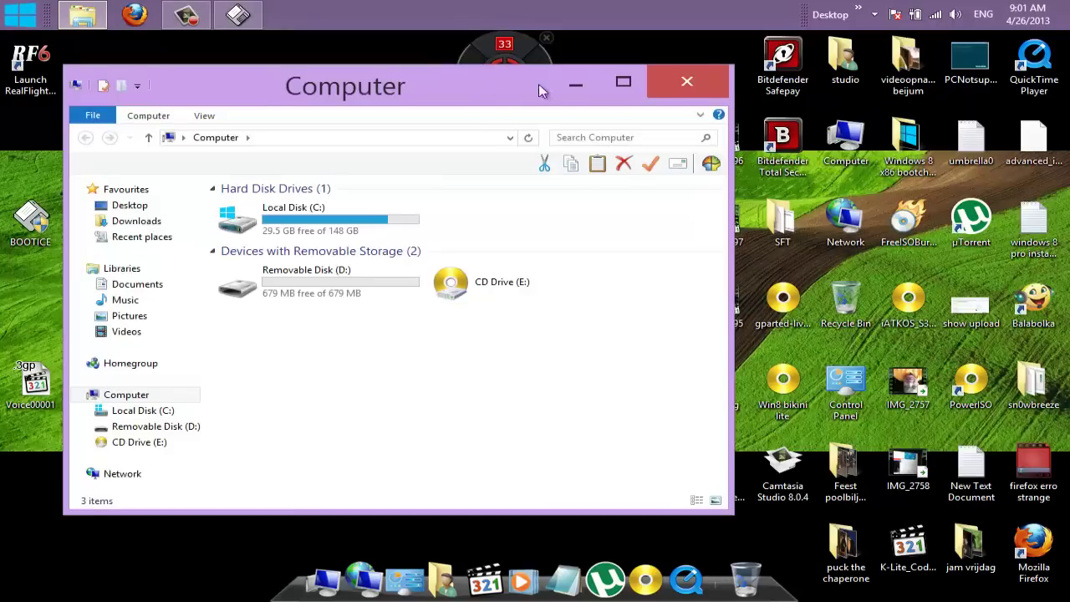
drag(539, 90, 934, 70)
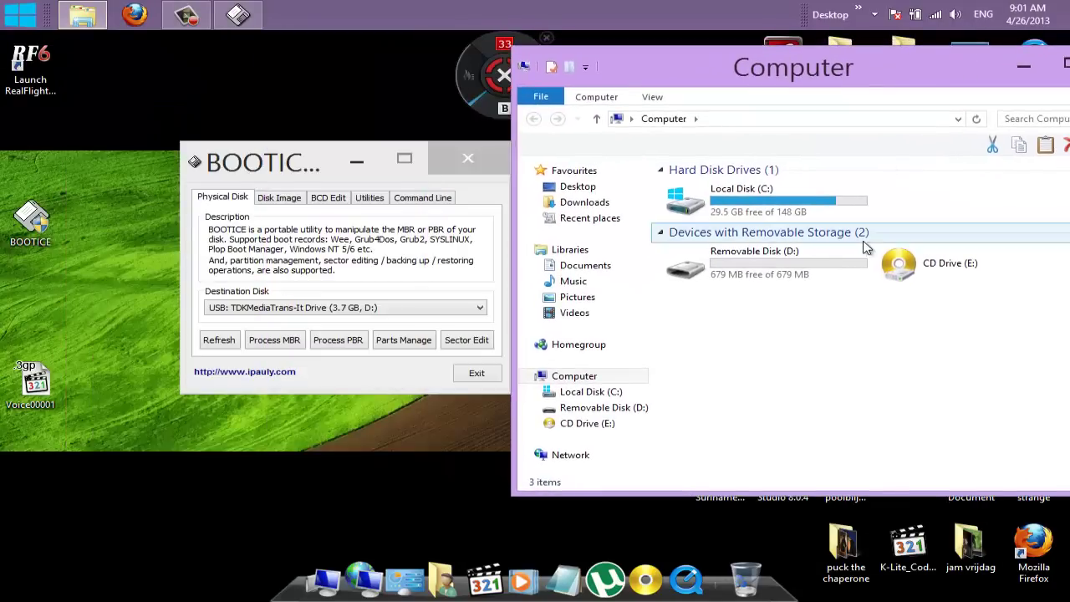
click(809, 276)
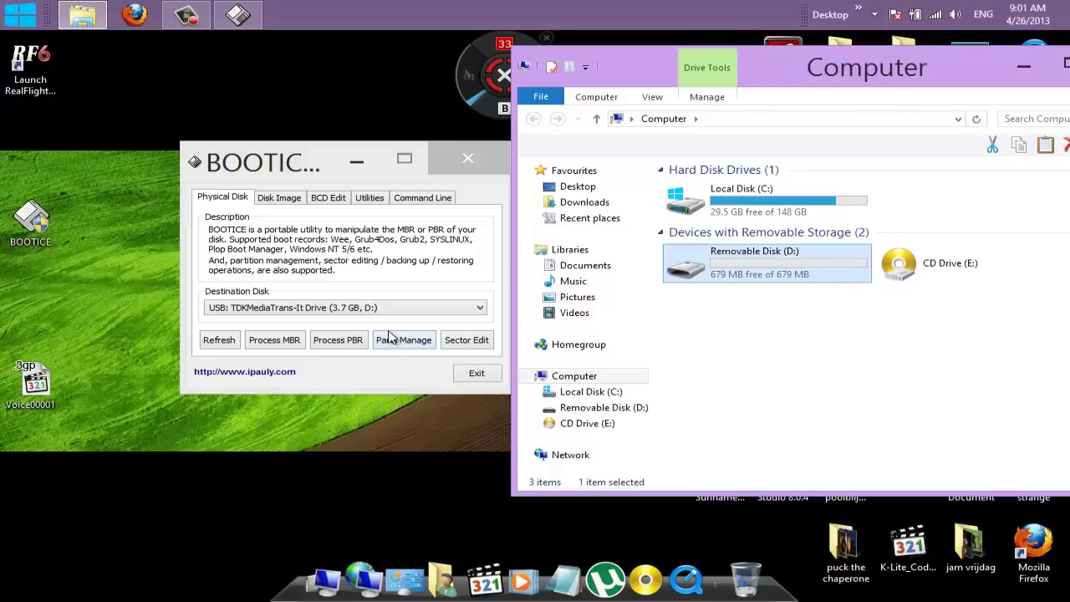
click(375, 152)
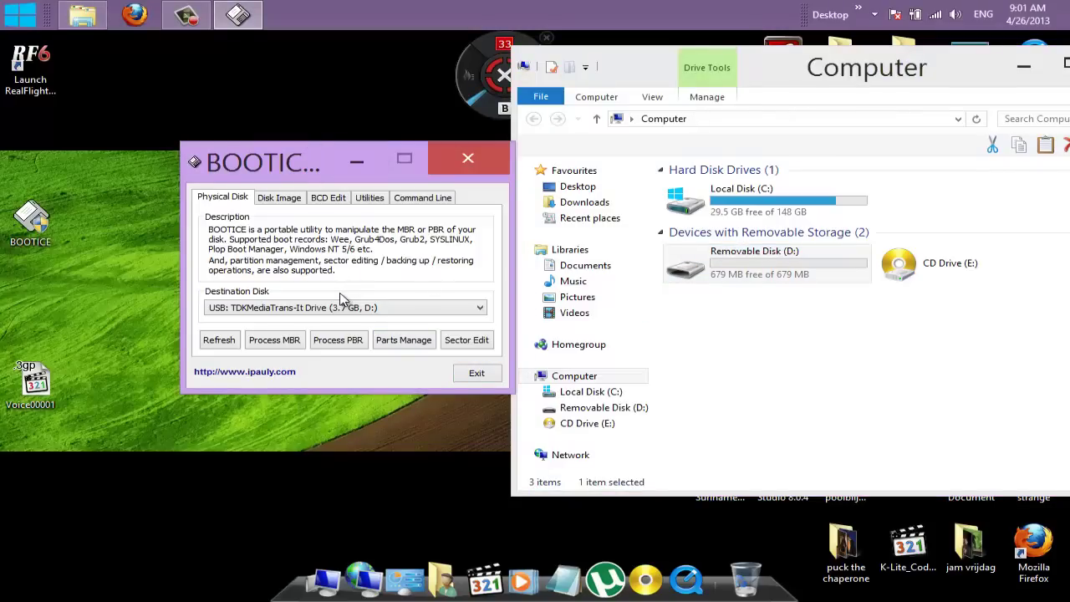
Step: Examine the partition boot record, master boot record and partition management options for the USB drive without changing anything
click(343, 343)
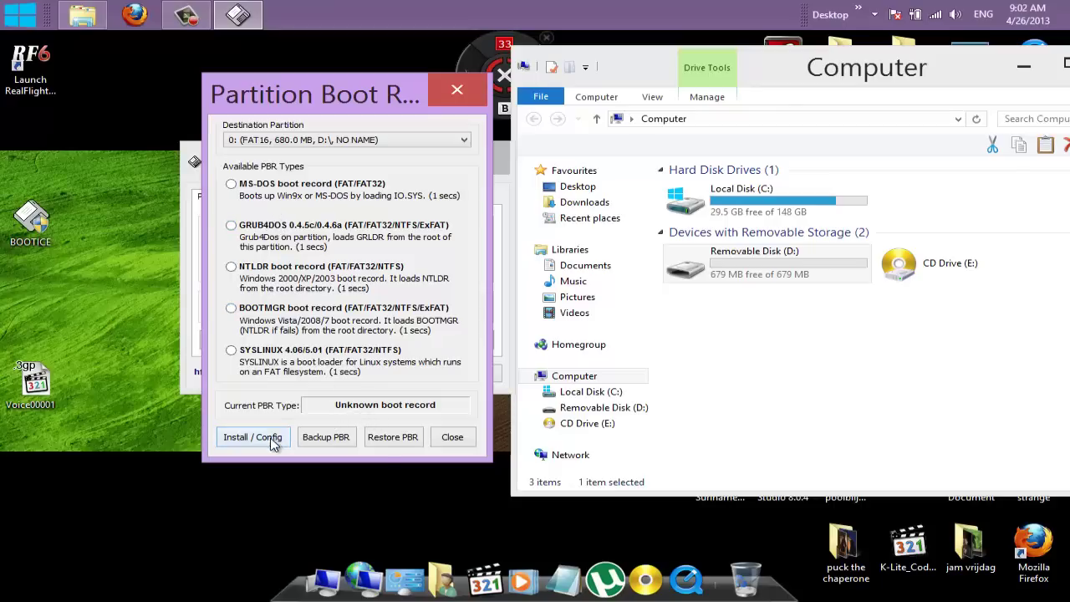
click(452, 436)
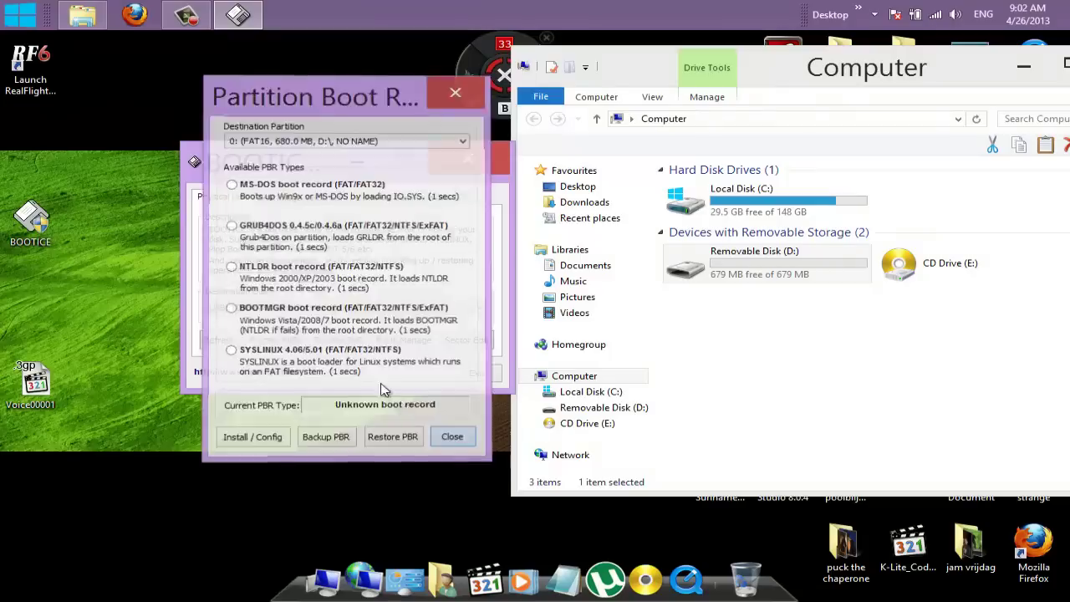
click(272, 340)
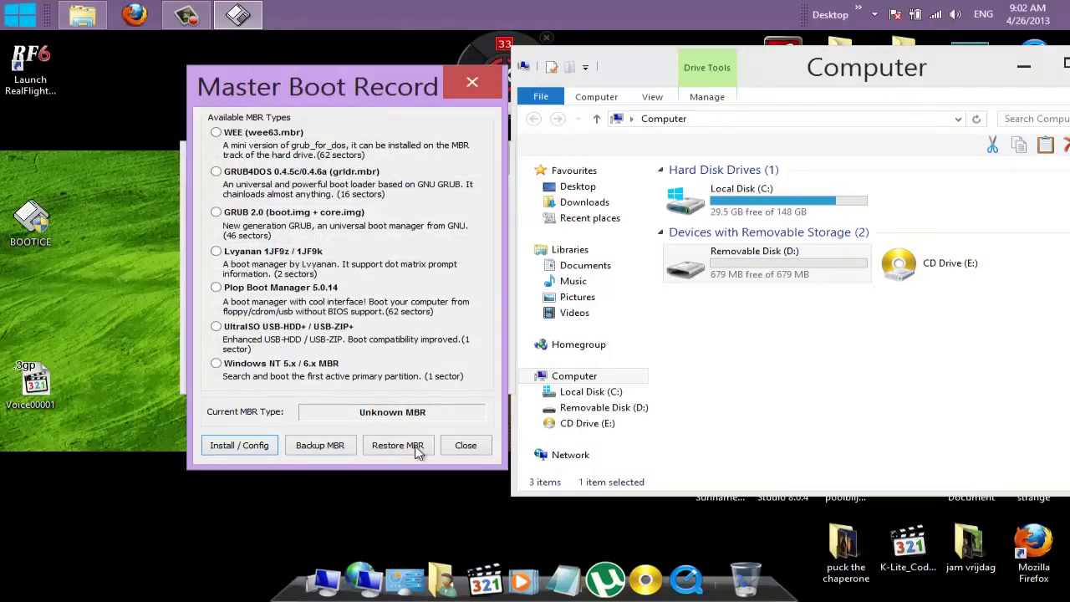
click(465, 446)
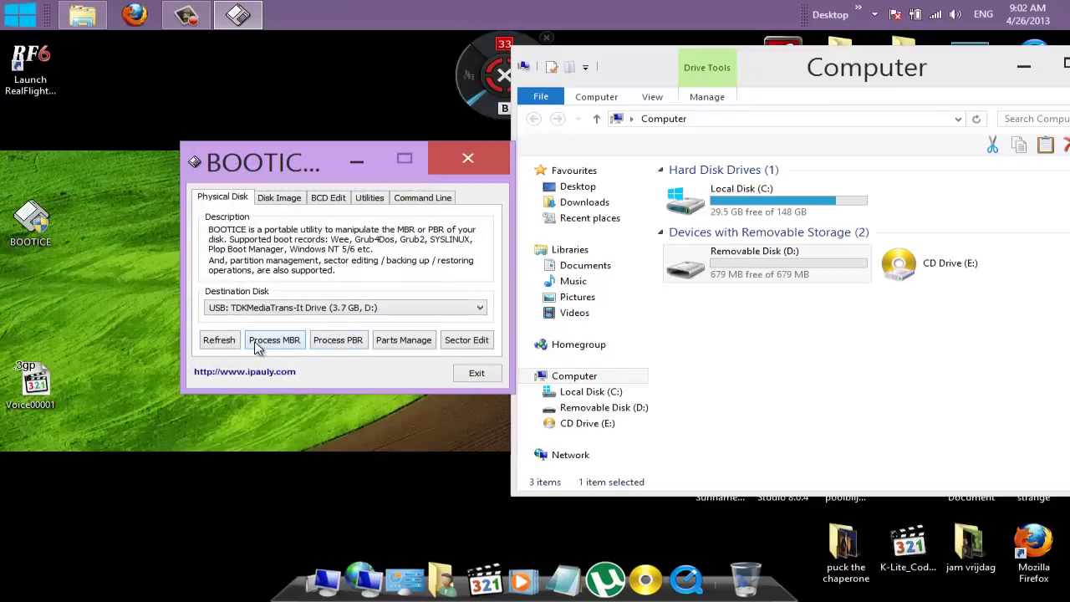
click(410, 342)
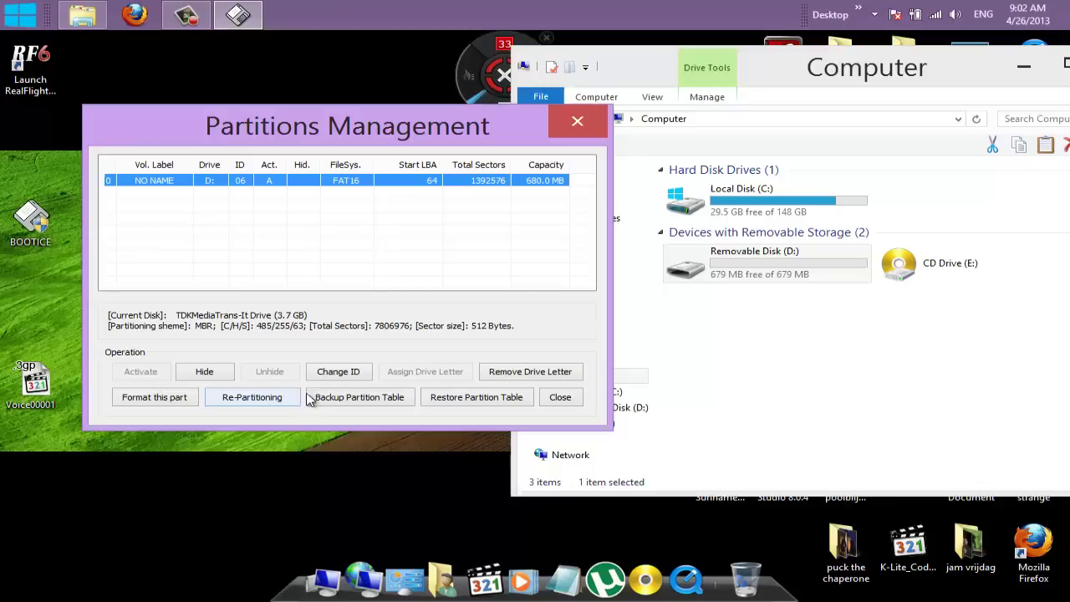
click(559, 399)
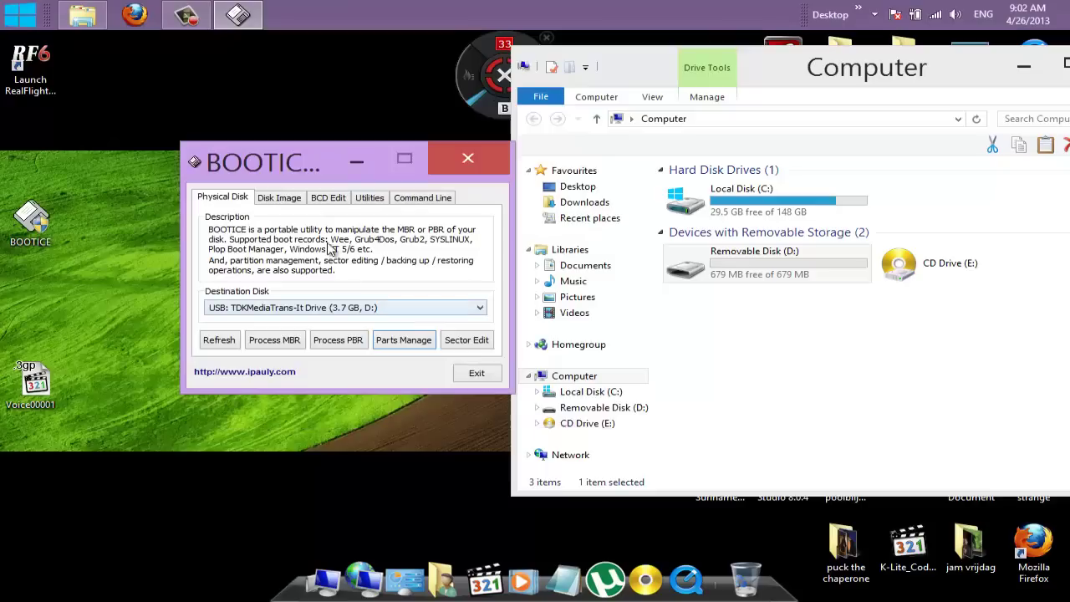
Step: Look through the Disk Image, BCD Edit, Utilities and Command Line pages, and return to the Physical Disk page
click(278, 199)
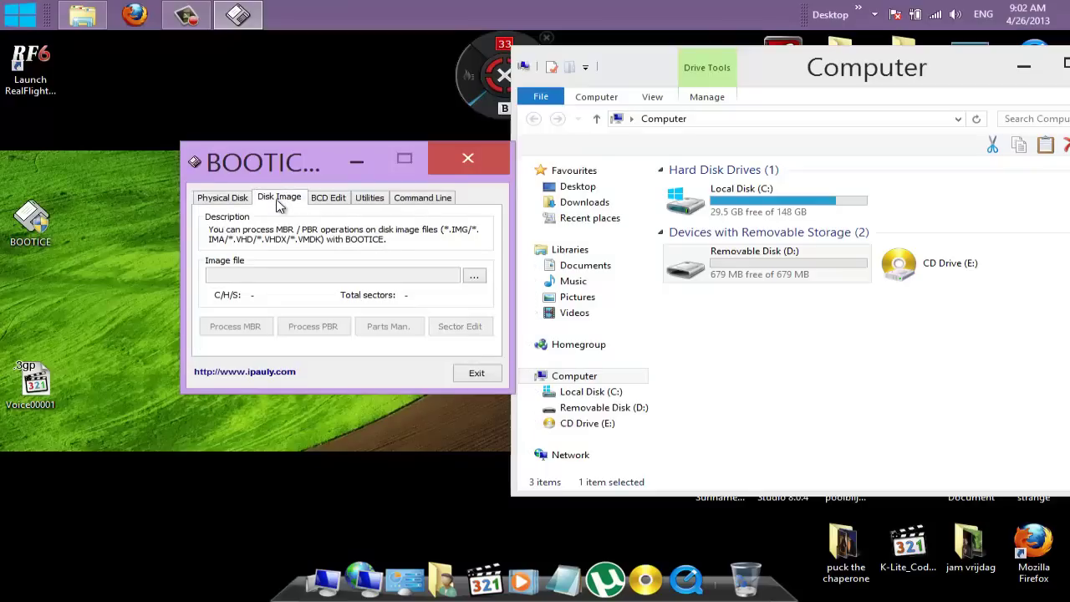
click(338, 204)
click(375, 202)
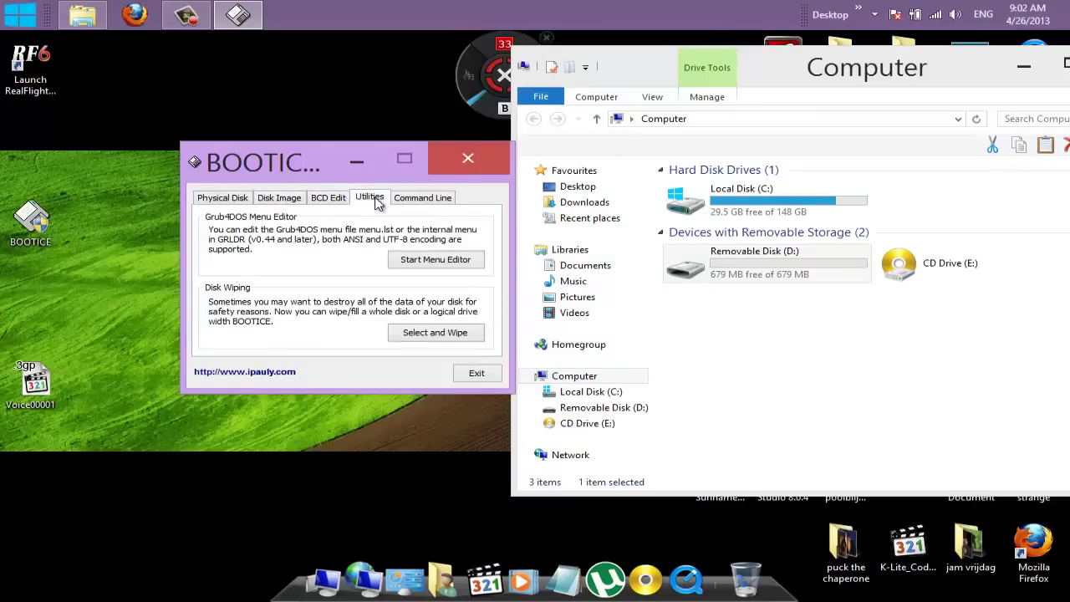
click(422, 198)
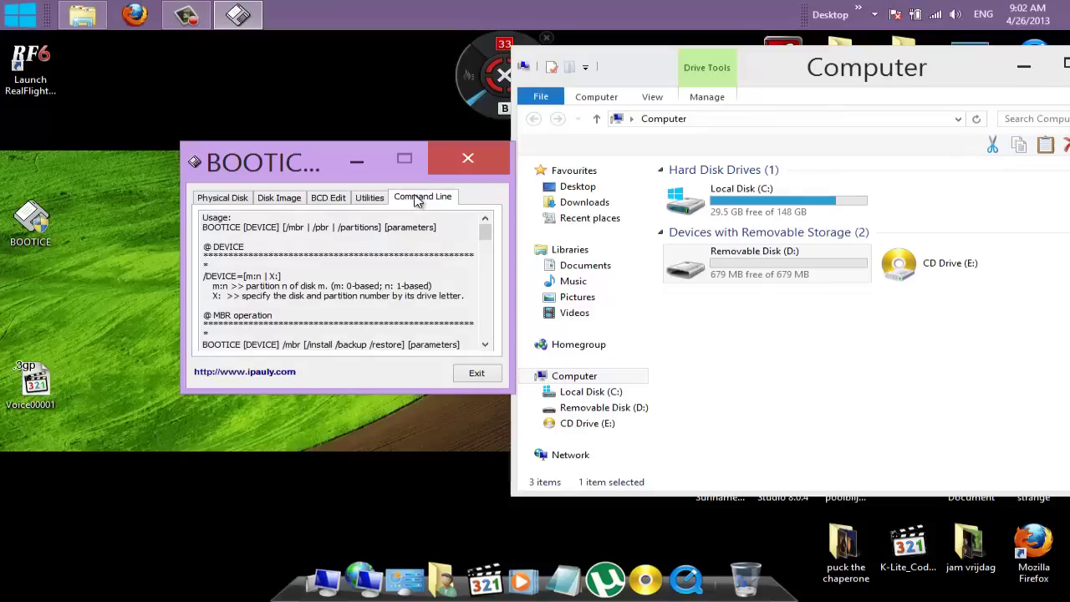
click(204, 200)
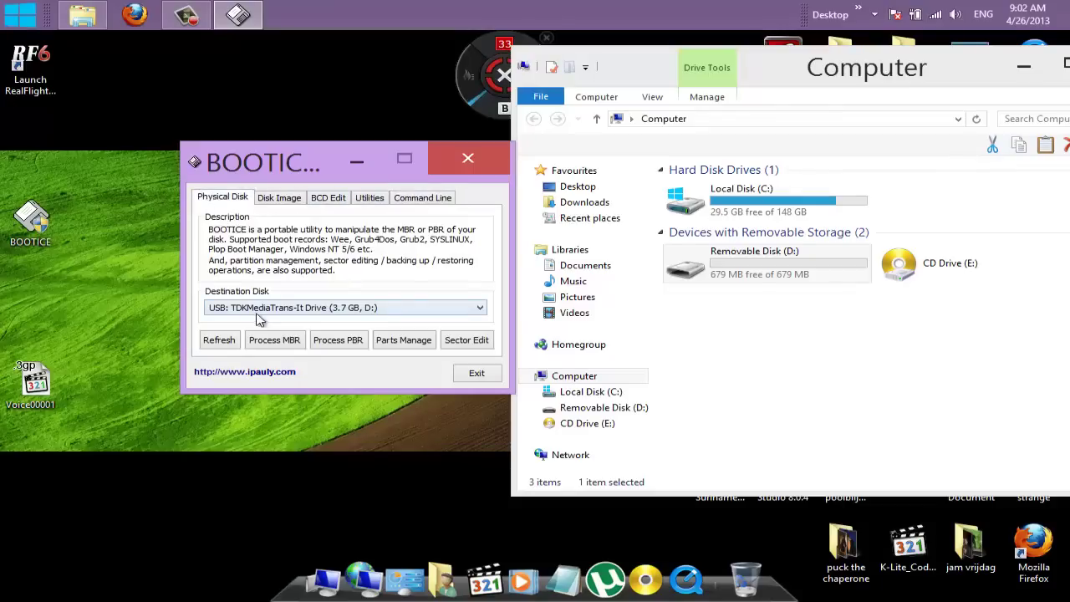
Step: View the USB drive's sectors in the sector editor and check the available destination disks, keeping the TDKMediaTrans-It drive
click(465, 342)
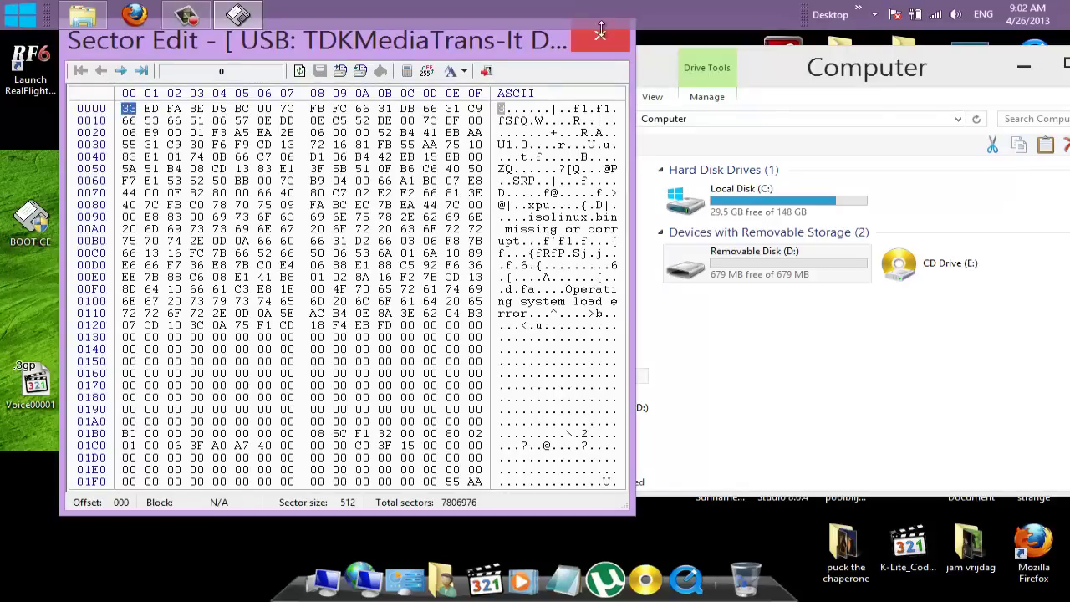
click(600, 35)
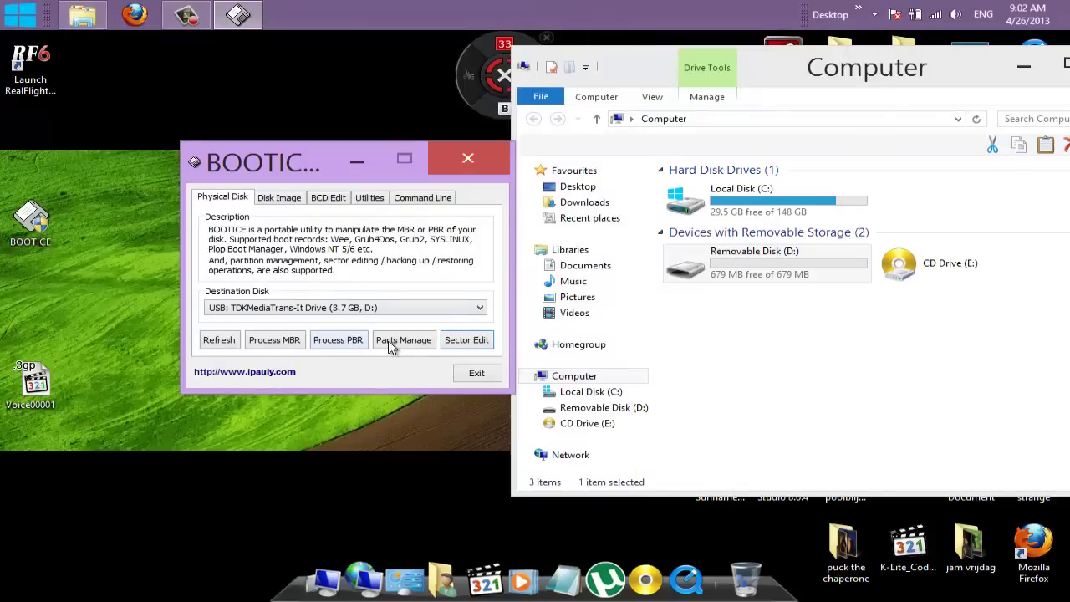
click(364, 311)
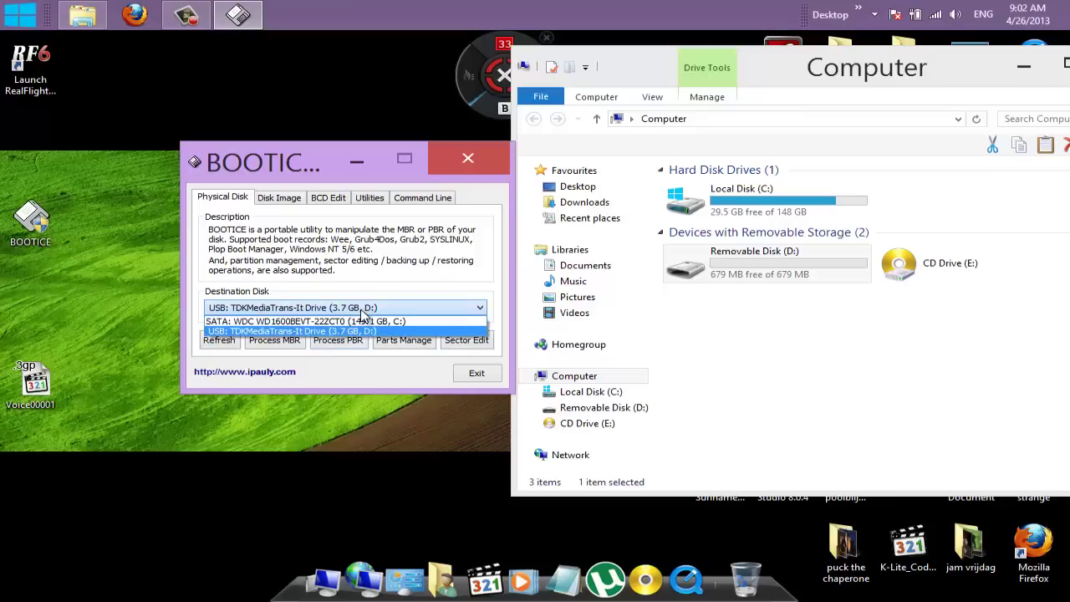
click(362, 314)
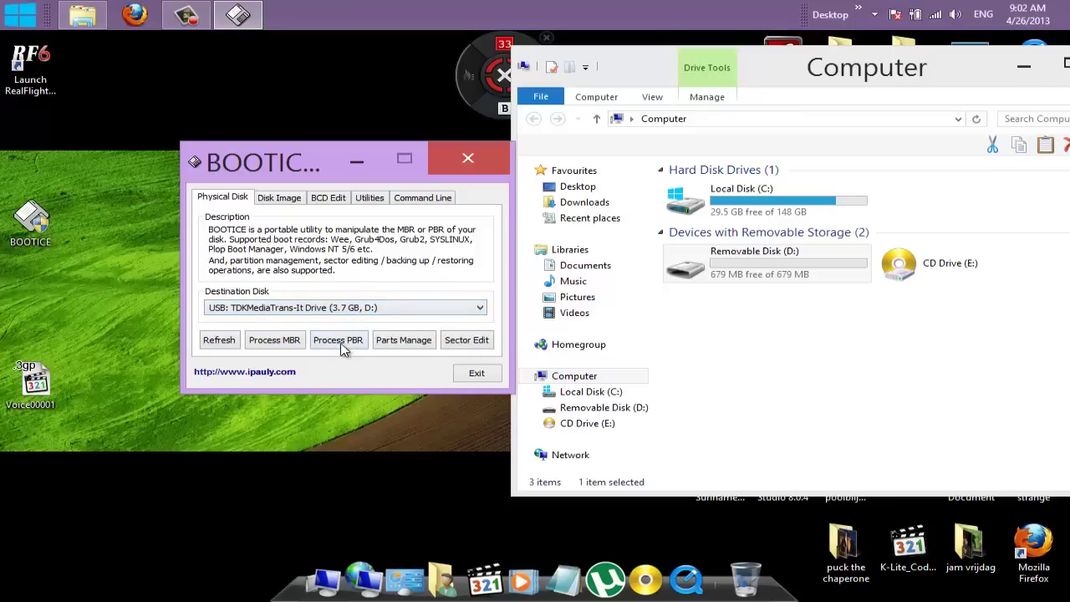
Step: Review the USB drive's partition boot record types and its master boot record restore options, closing each without changes
click(342, 345)
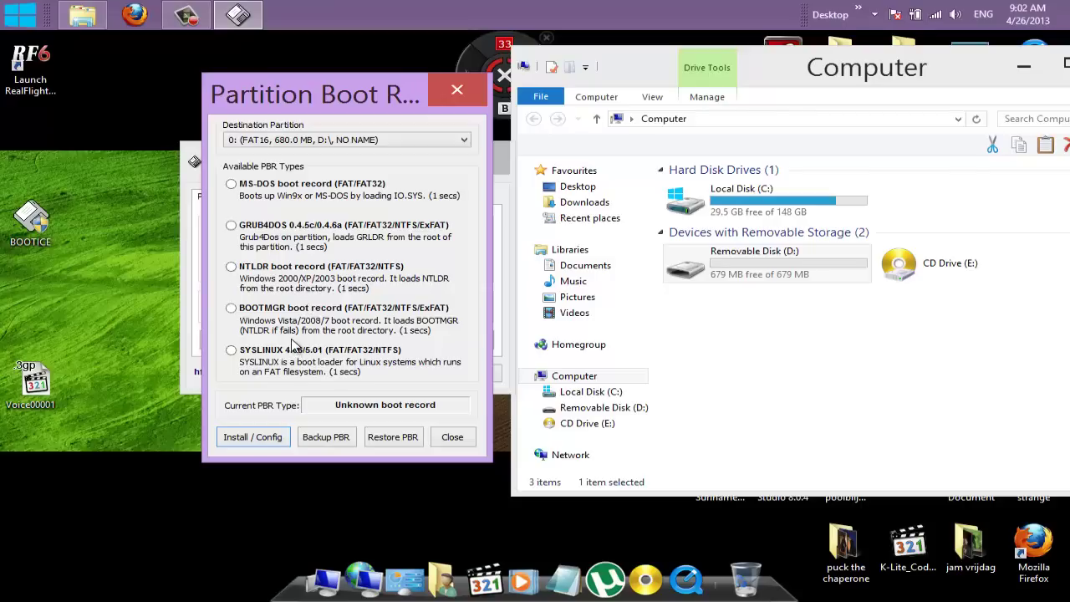
click(440, 440)
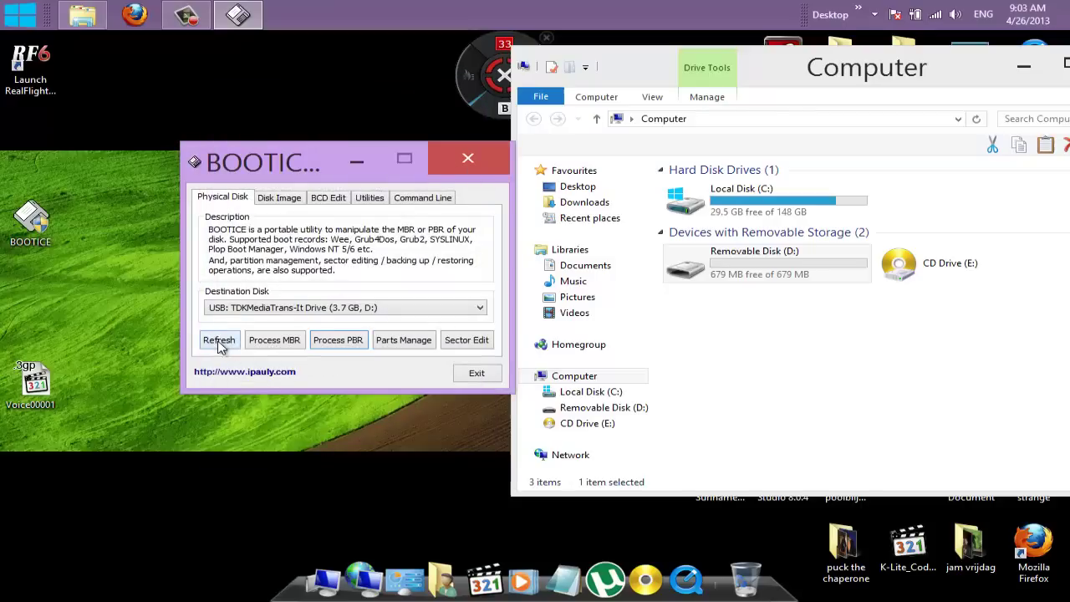
click(269, 341)
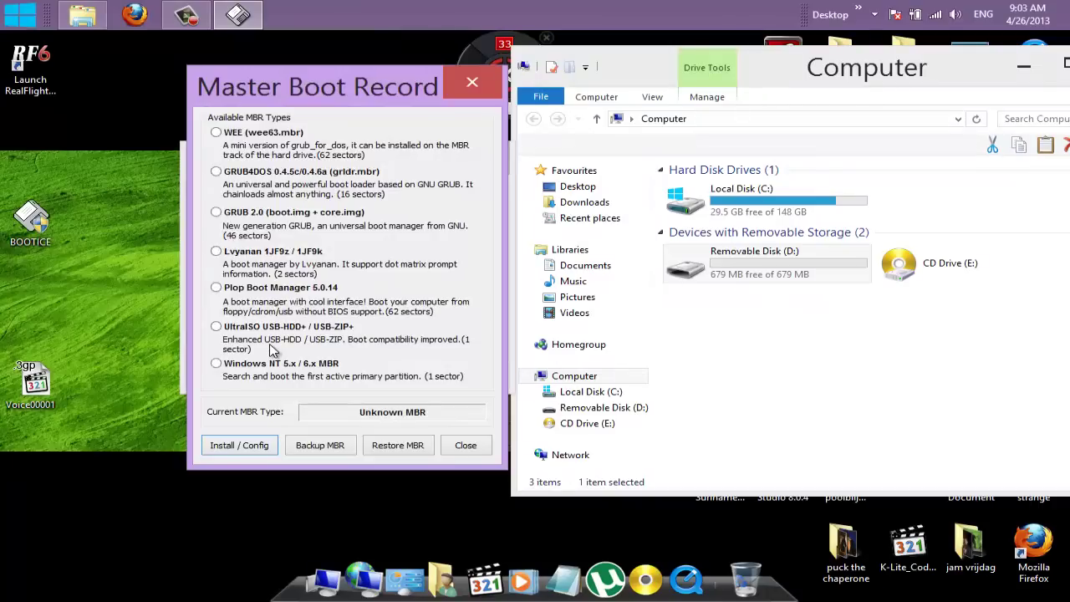
click(400, 446)
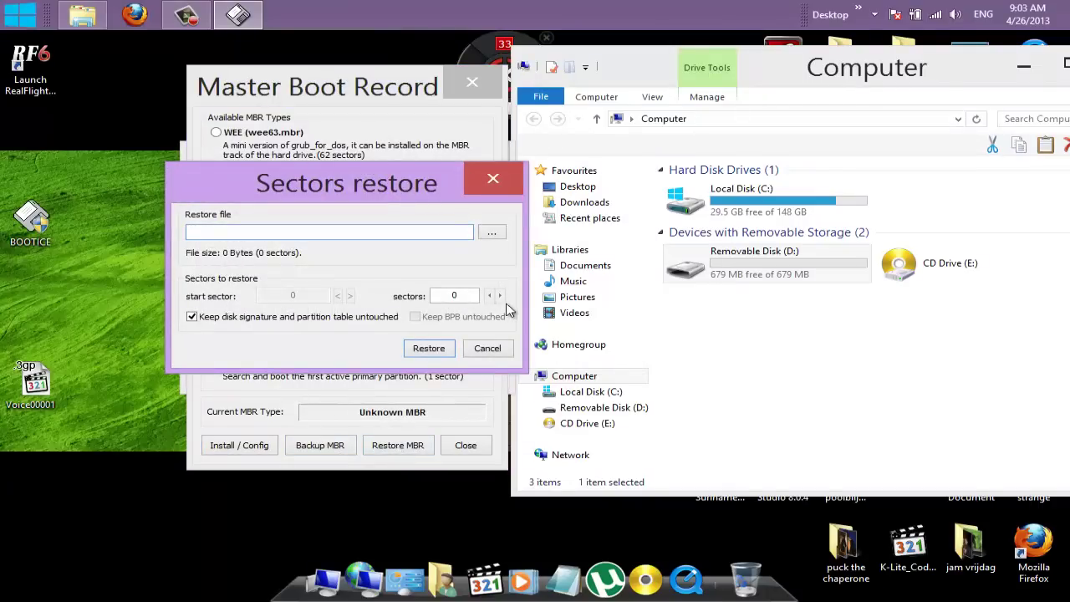
click(493, 347)
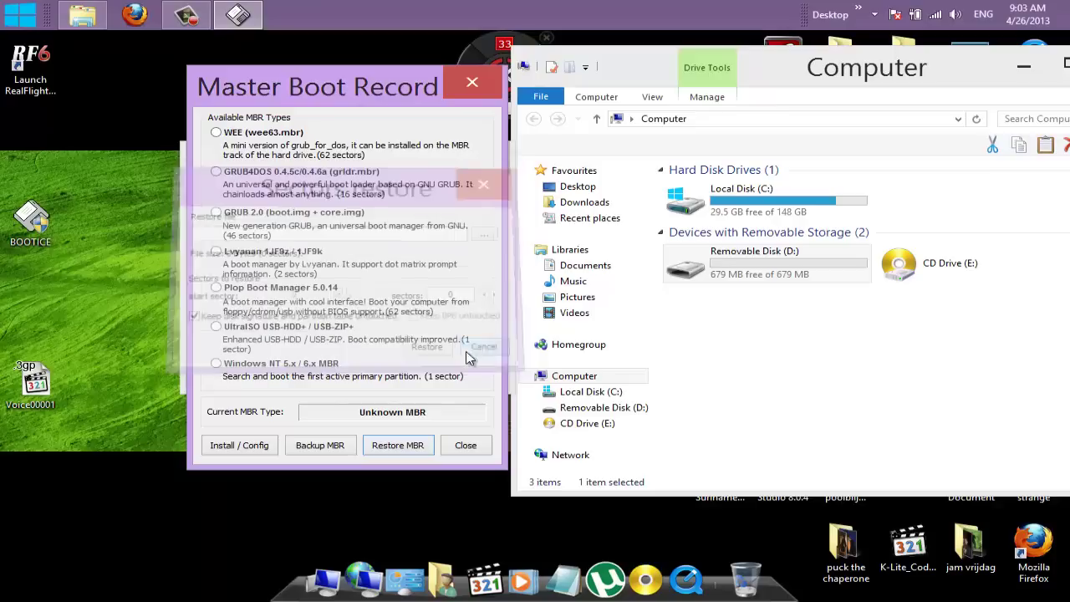
click(465, 446)
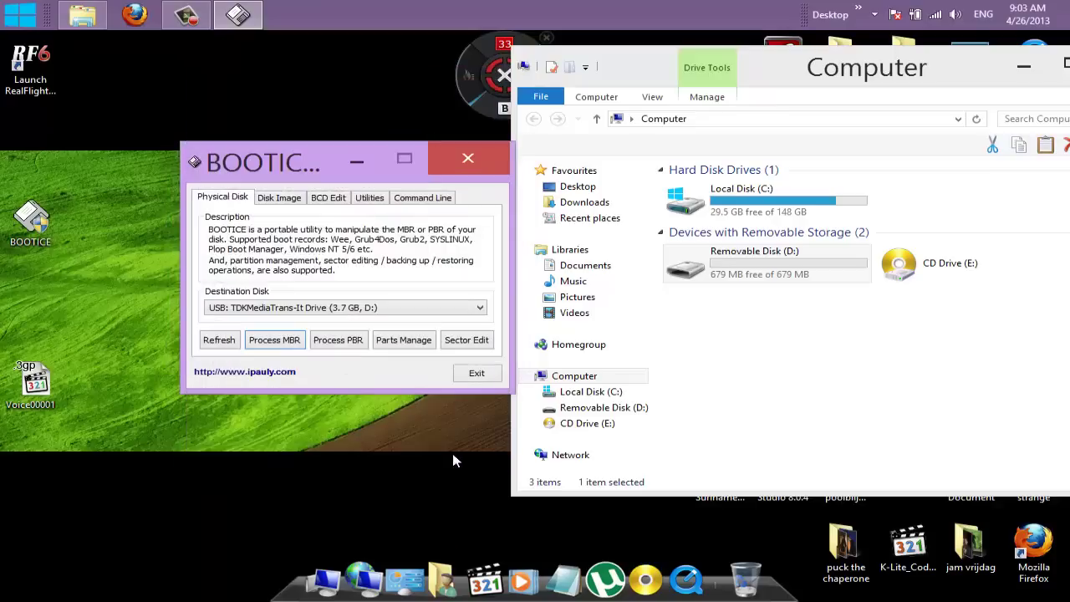
Step: Repartition the USB drive in USB-HDD single-partition mode as FAT16 labelled NO NAME, and review the repartitioning settings once more
click(423, 339)
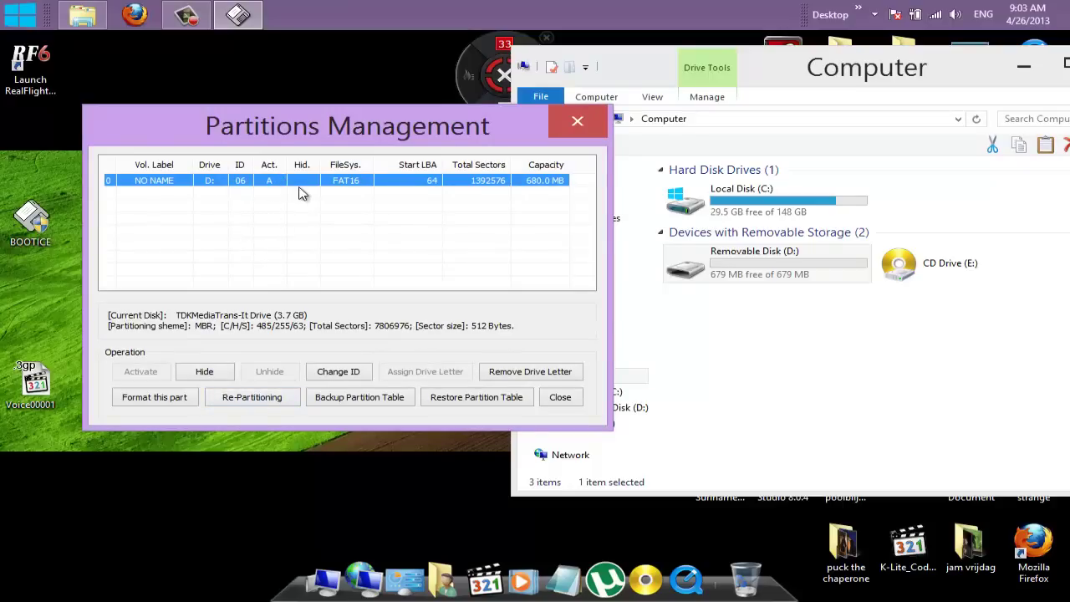
click(251, 397)
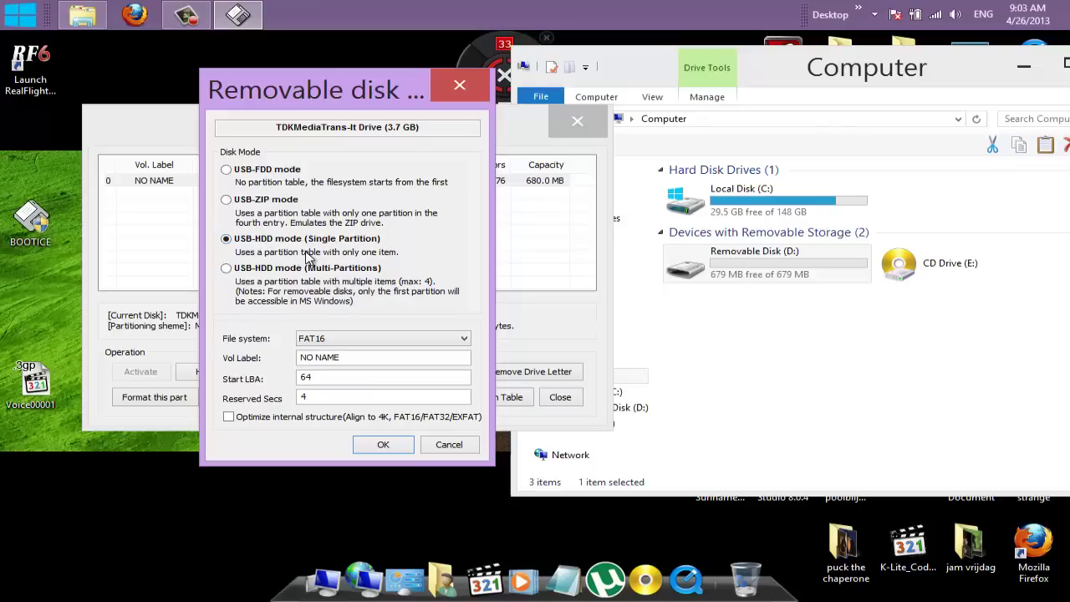
click(386, 445)
click(611, 404)
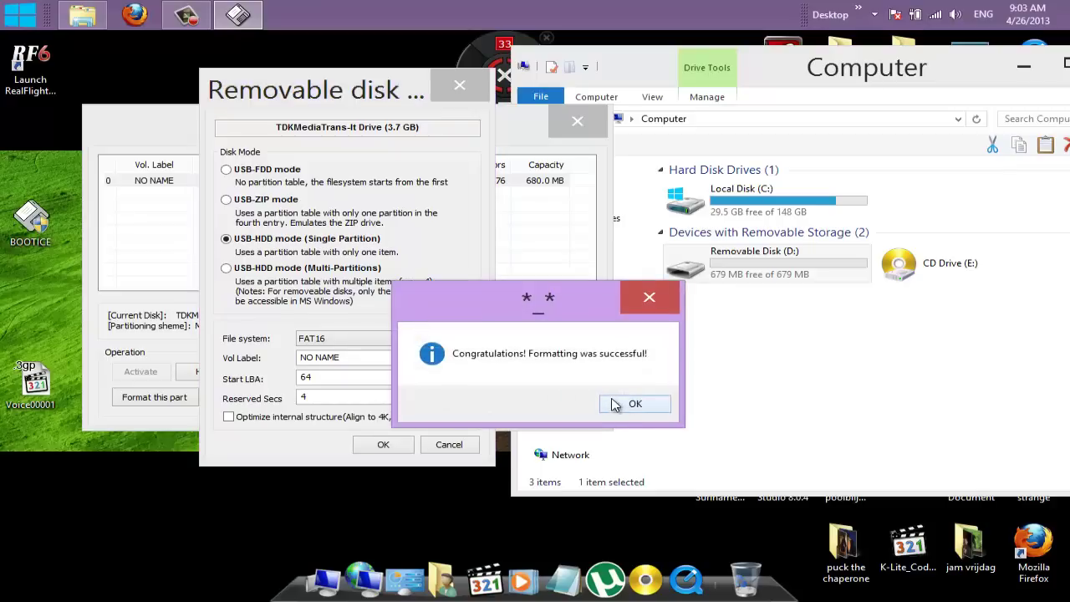
click(627, 404)
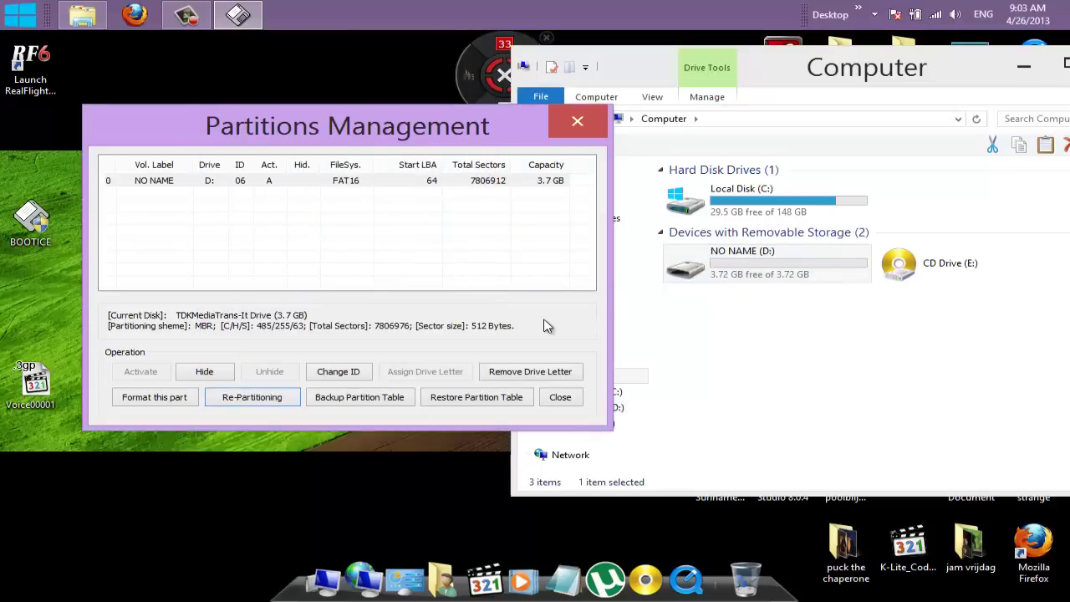
click(276, 398)
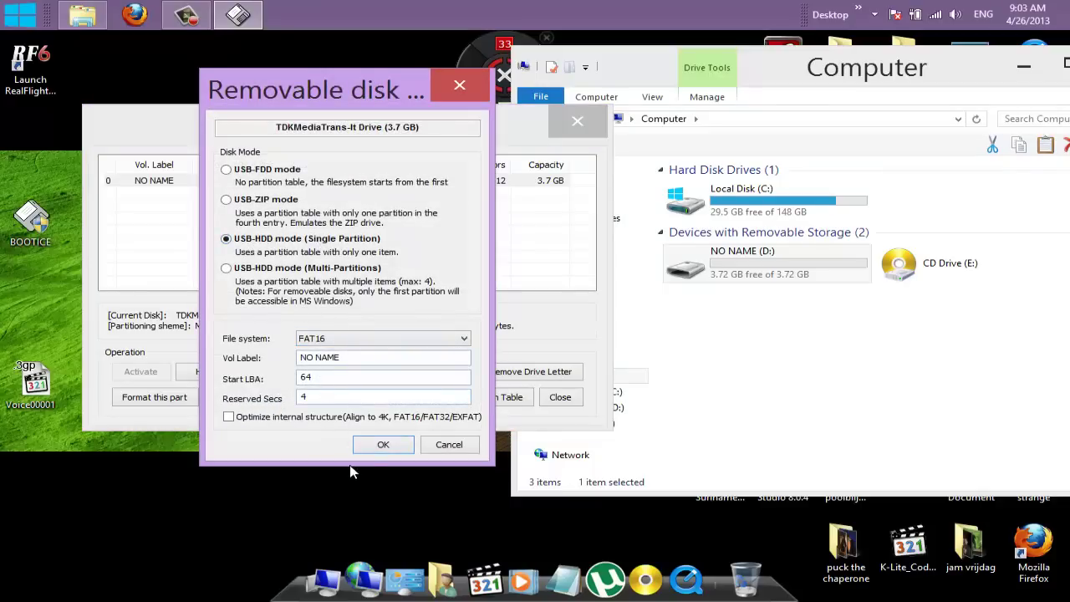
click(448, 444)
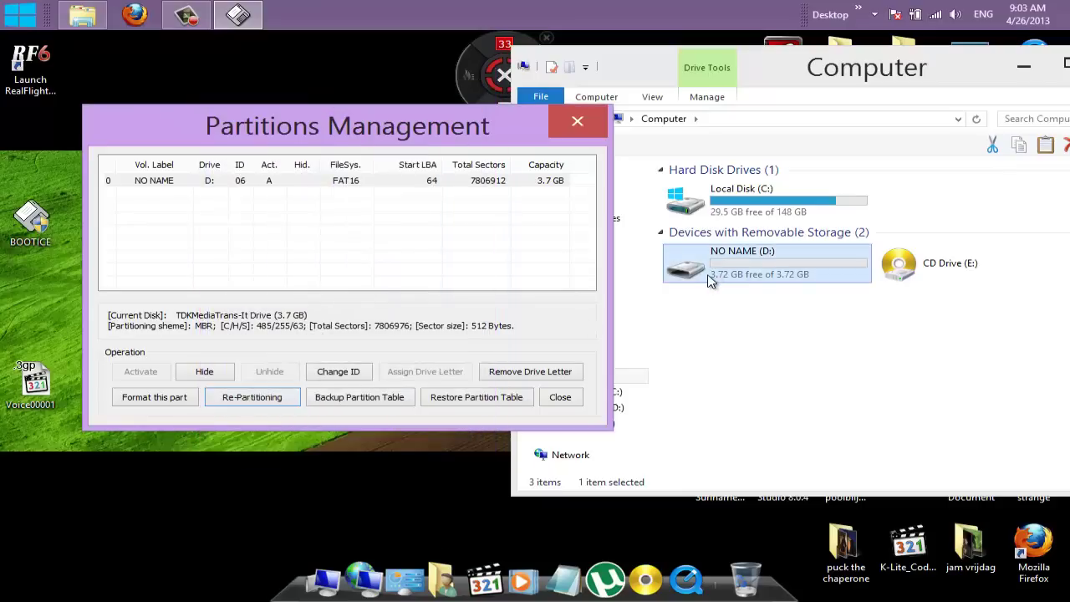
Step: Check the NO NAME (D:) drive's capacity in the Computer window, and close Partitions Management, BOOTICE and the Computer window
click(708, 281)
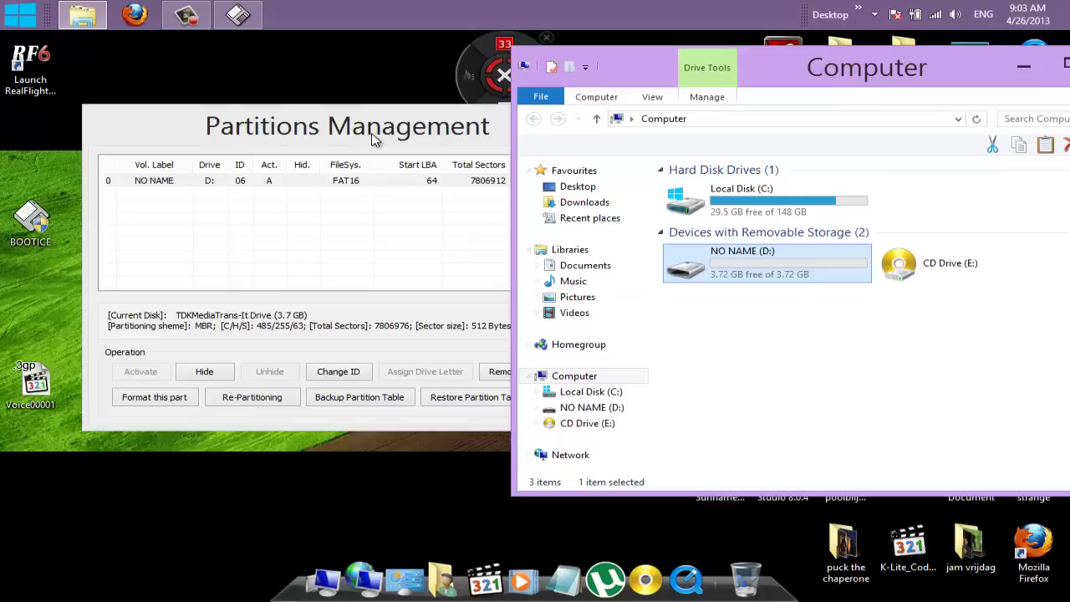
drag(374, 137, 307, 132)
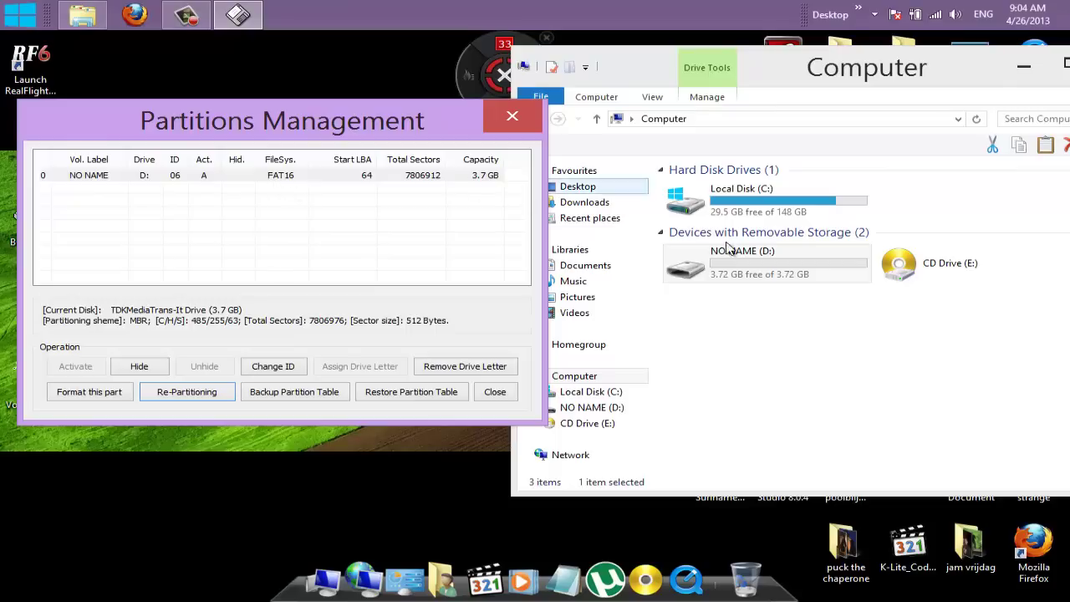
click(533, 123)
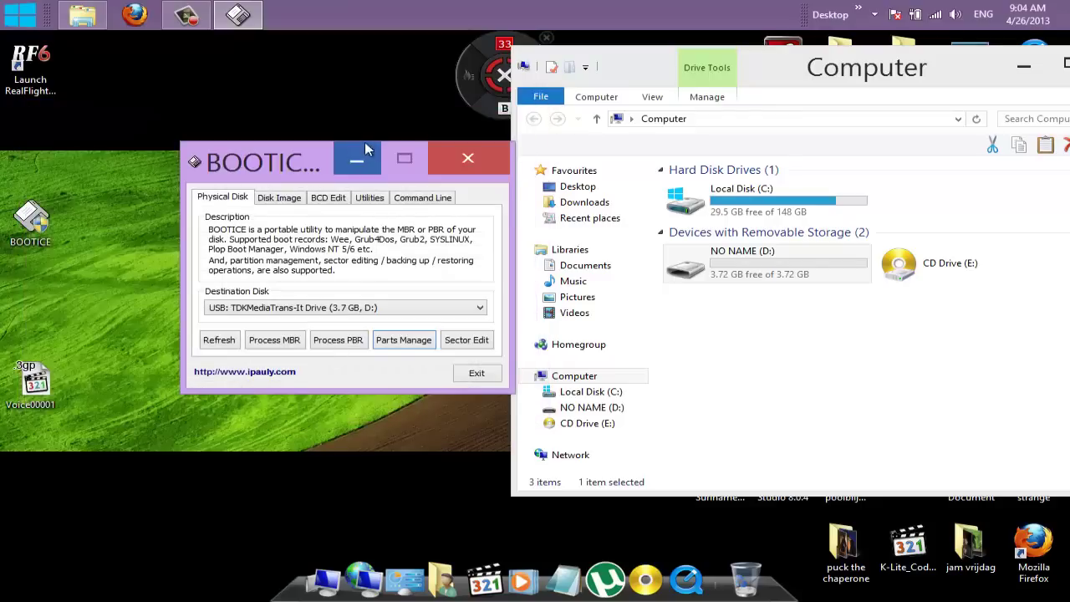
drag(241, 159, 198, 147)
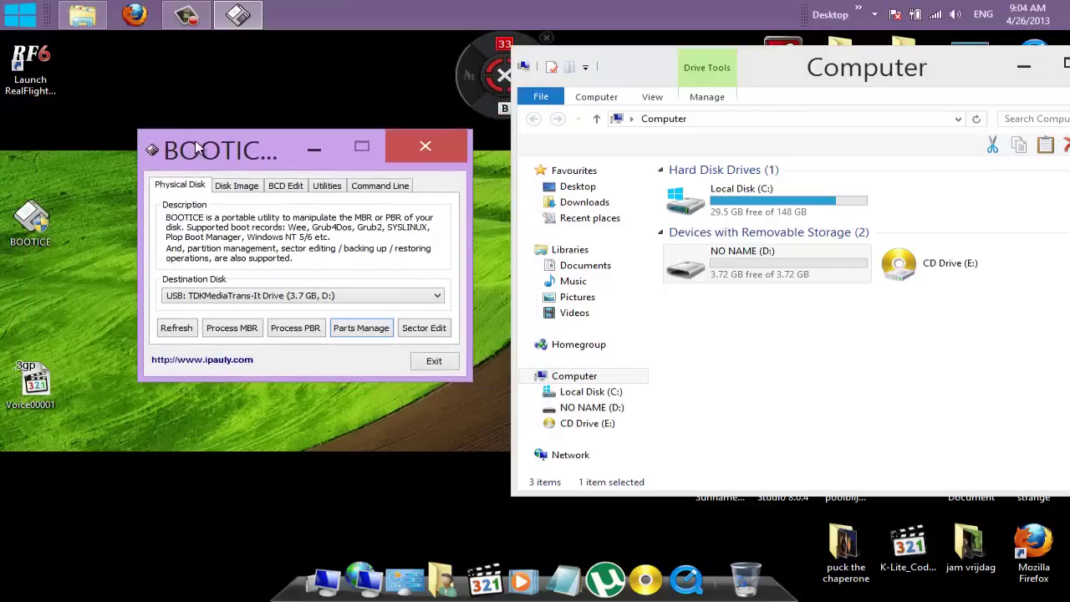
click(424, 149)
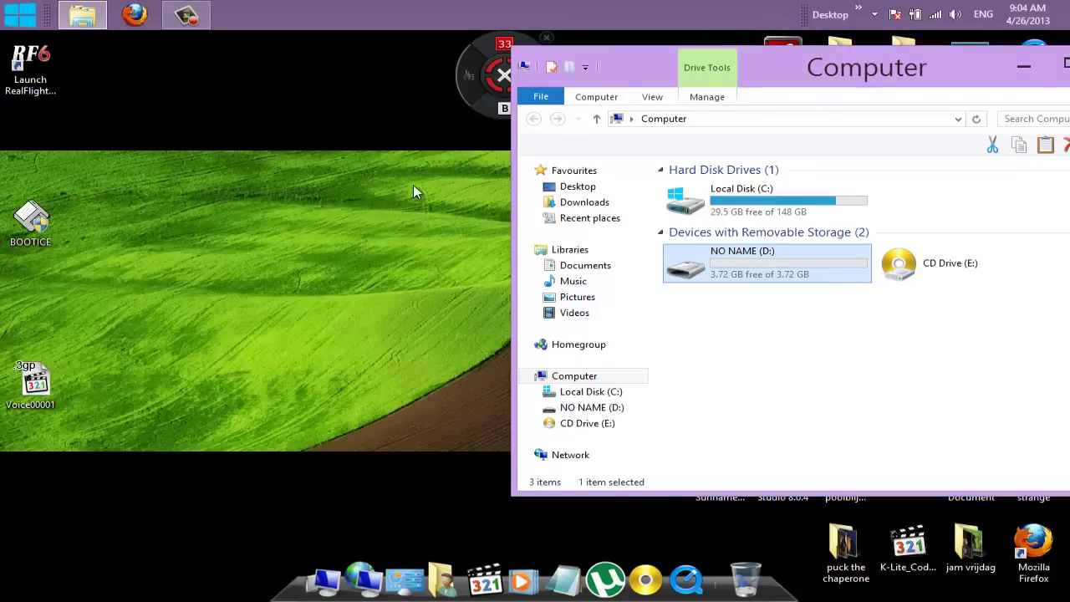
drag(797, 65, 404, 189)
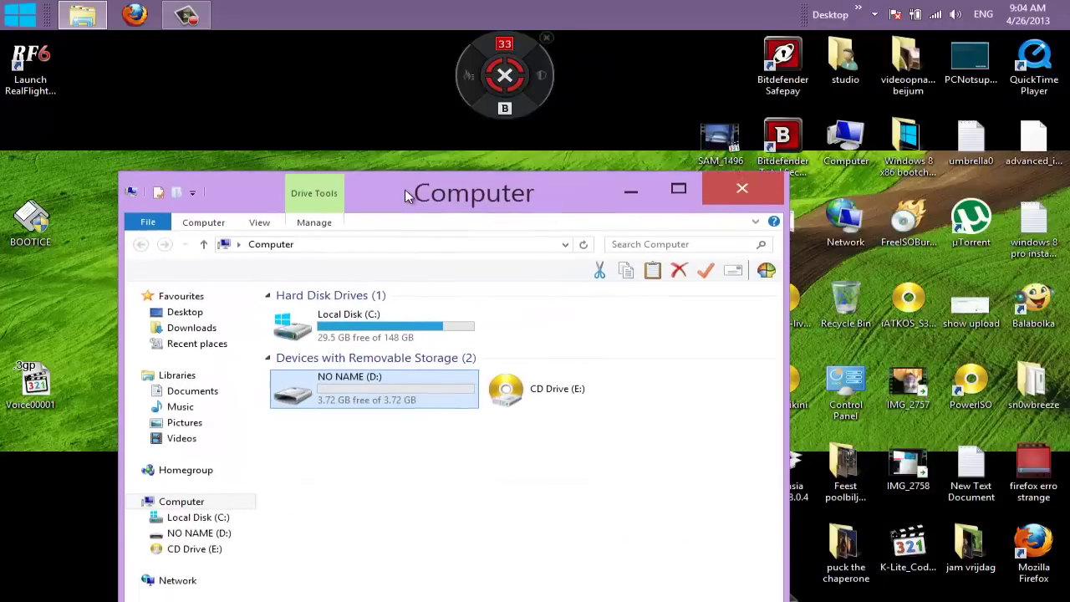
click(747, 193)
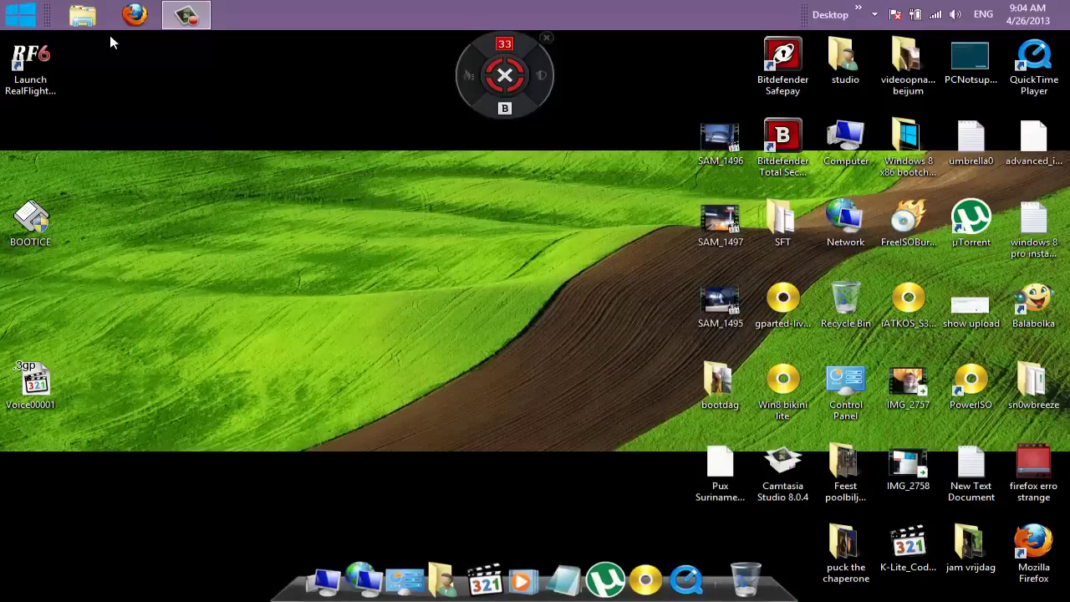
mouse_move(184, 24)
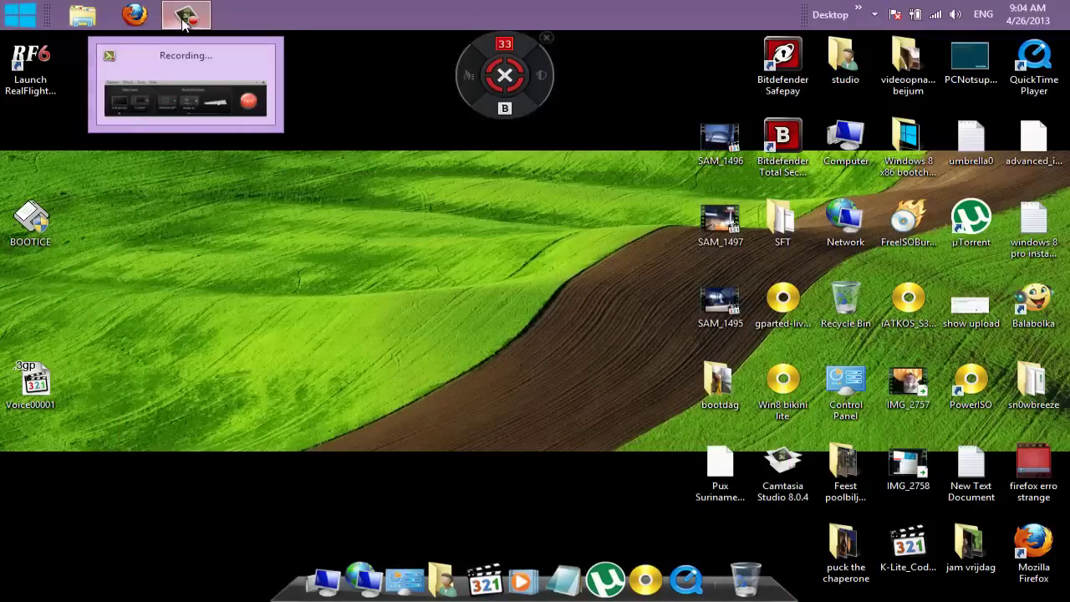
click(180, 98)
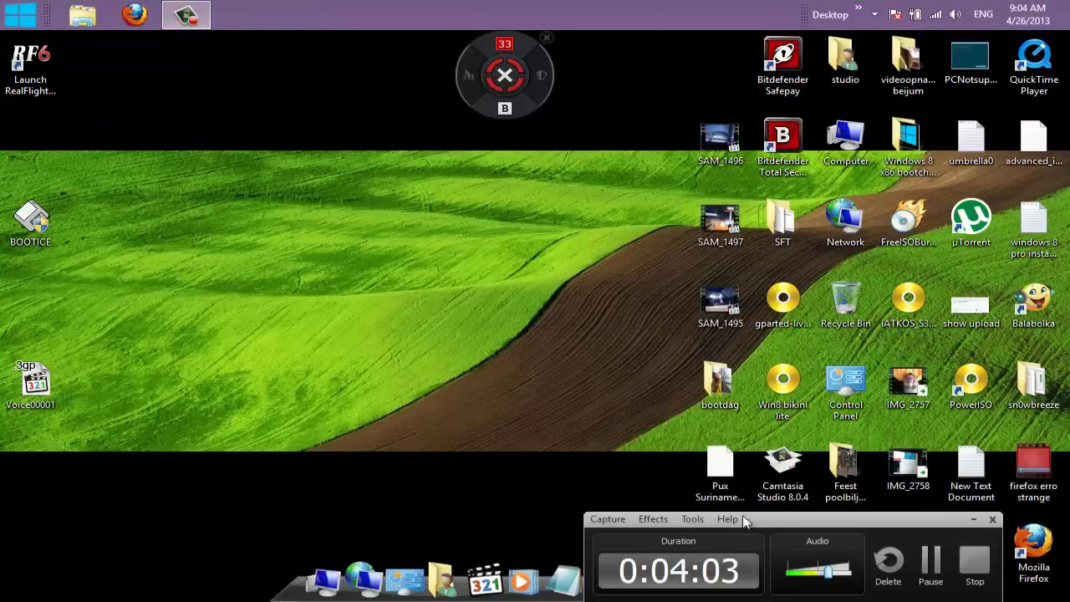
drag(744, 520, 383, 334)
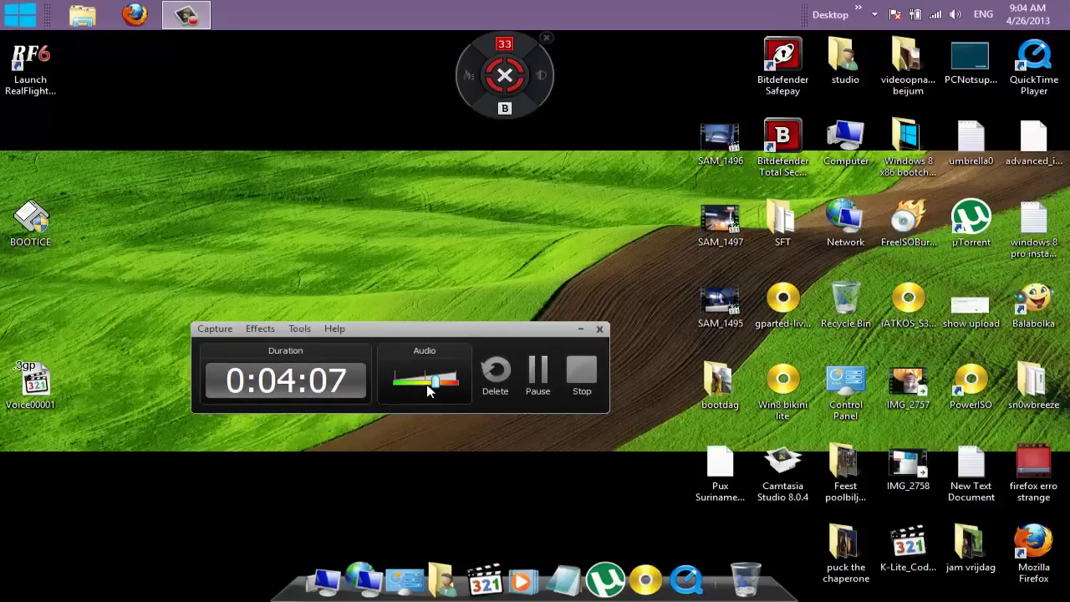